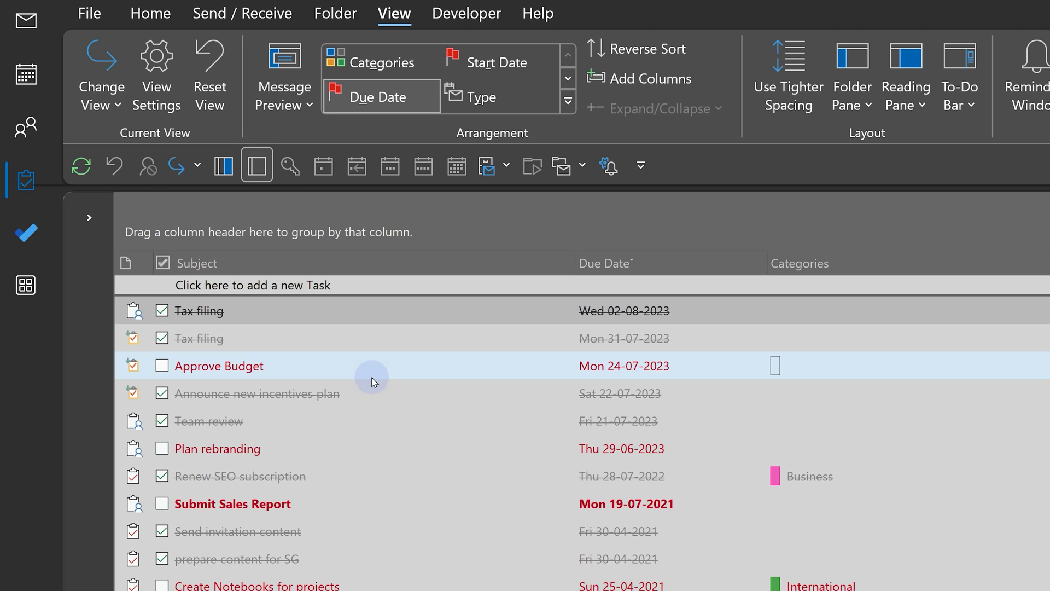
Step: Switch the task list to the Completed view from the Change View gallery
{"action": "left_click", "coordinate": [117, 108]}
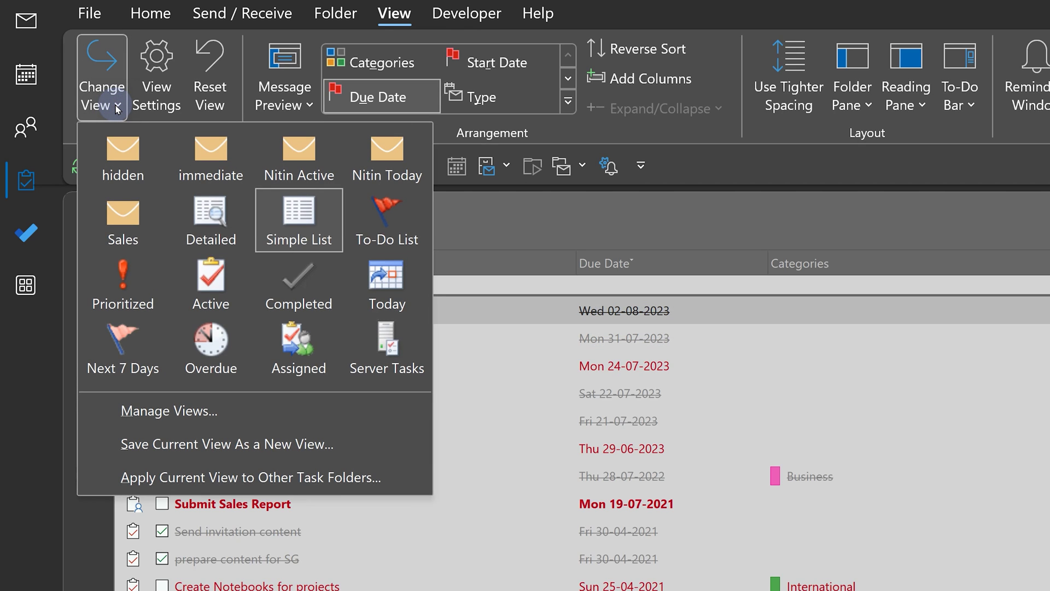
{"action": "left_click", "coordinate": [285, 288]}
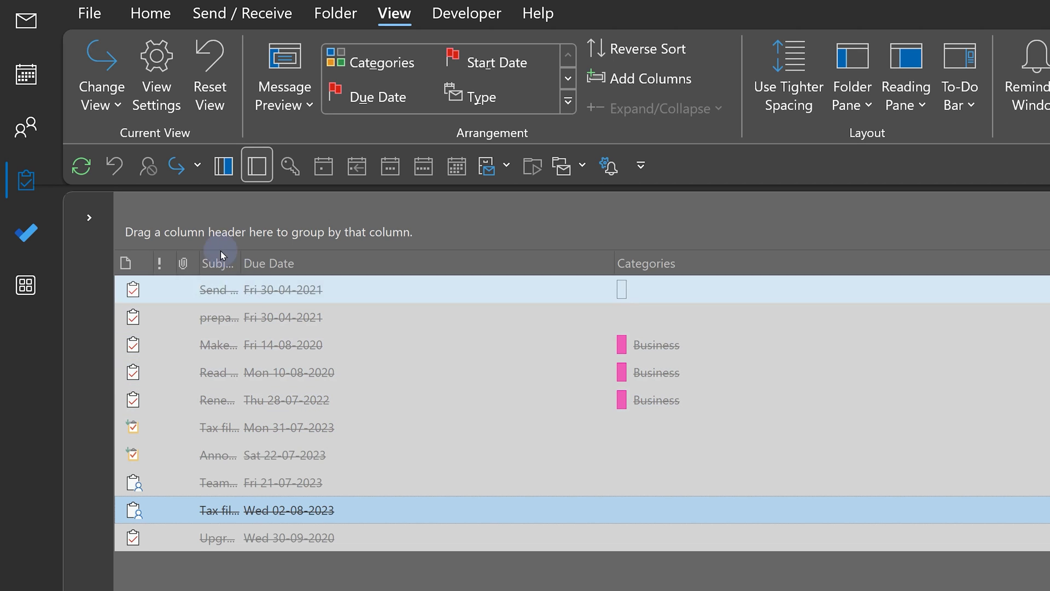
Step: Remove Strikeout from the font of the 'Completed and Read tasks' conditional formatting rule
{"action": "left_click", "coordinate": [156, 90]}
{"action": "left_click", "coordinate": [490, 438]}
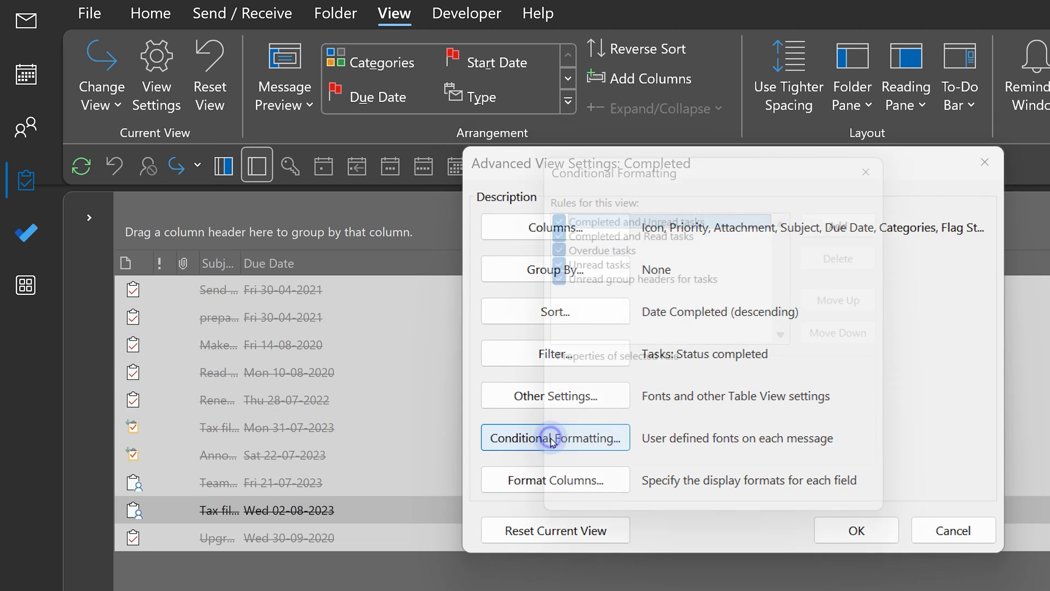
{"action": "left_click", "coordinate": [666, 244]}
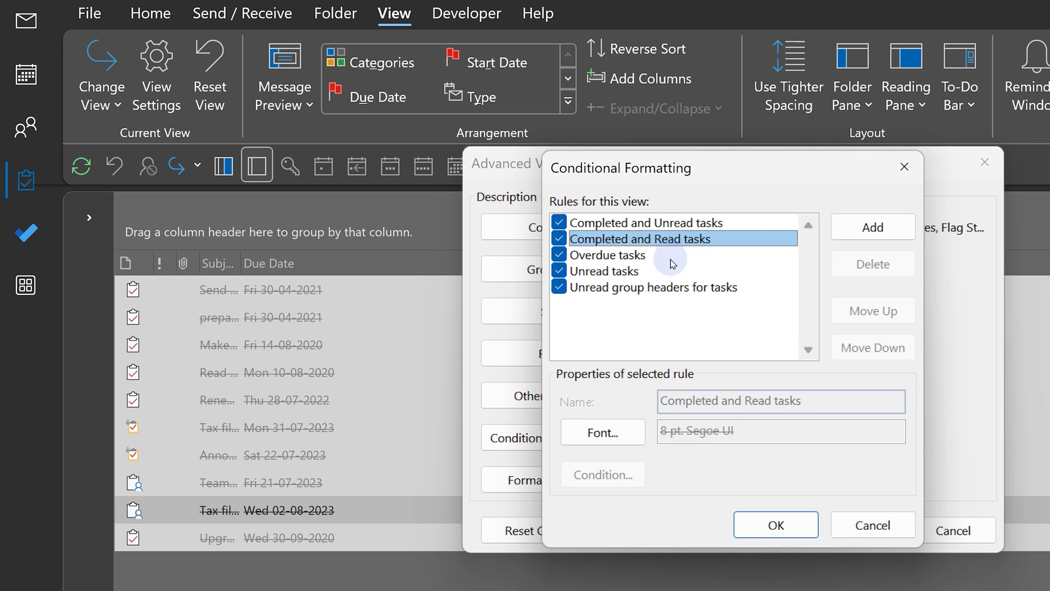
{"action": "left_click", "coordinate": [612, 432]}
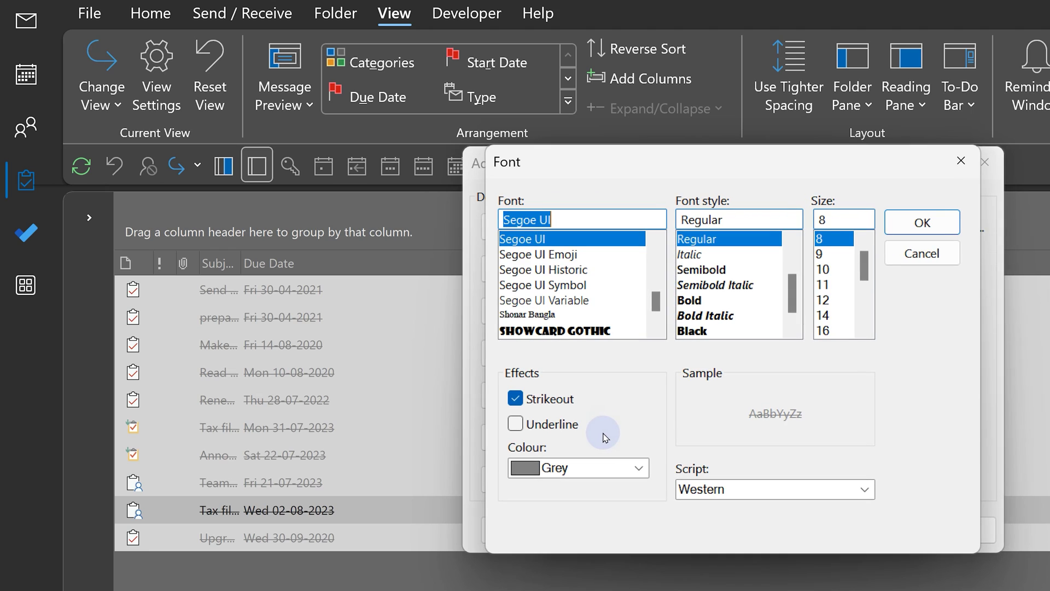
{"action": "left_click", "coordinate": [533, 398]}
{"action": "left_click", "coordinate": [921, 253]}
{"action": "left_click", "coordinate": [800, 522]}
{"action": "left_click", "coordinate": [841, 526]}
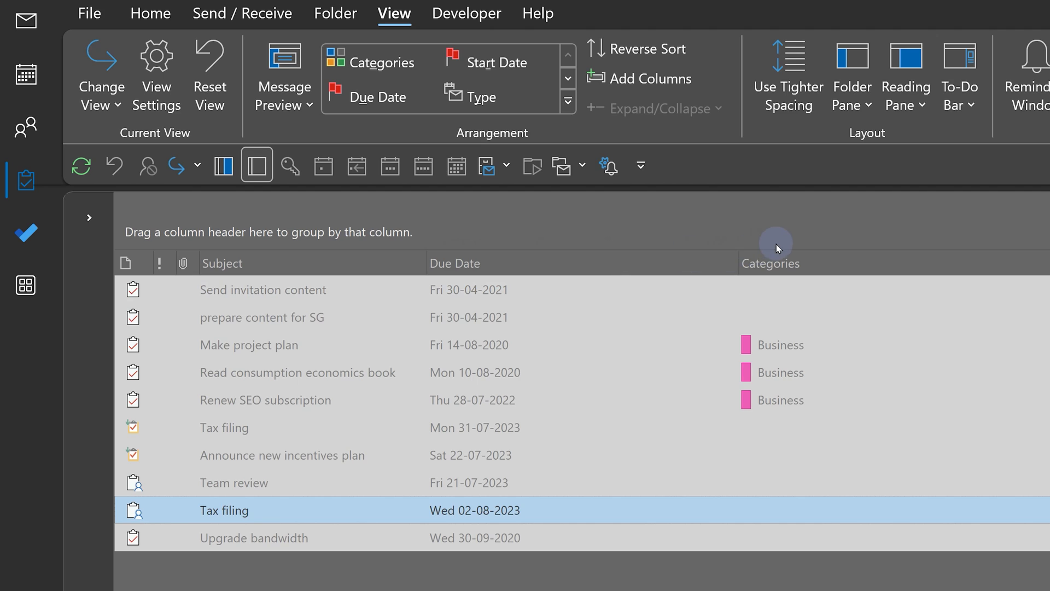
Step: From Field Chooser's All Task fields, drag Date Completed into the header after Due Date
{"action": "right_click", "coordinate": [617, 270]}
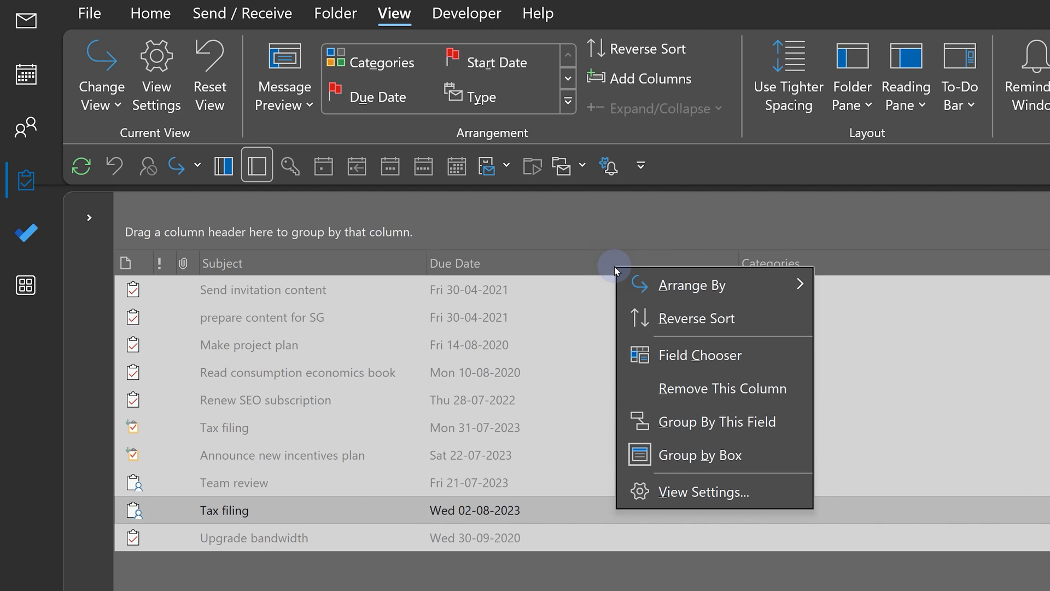
{"action": "left_click", "coordinate": [701, 353]}
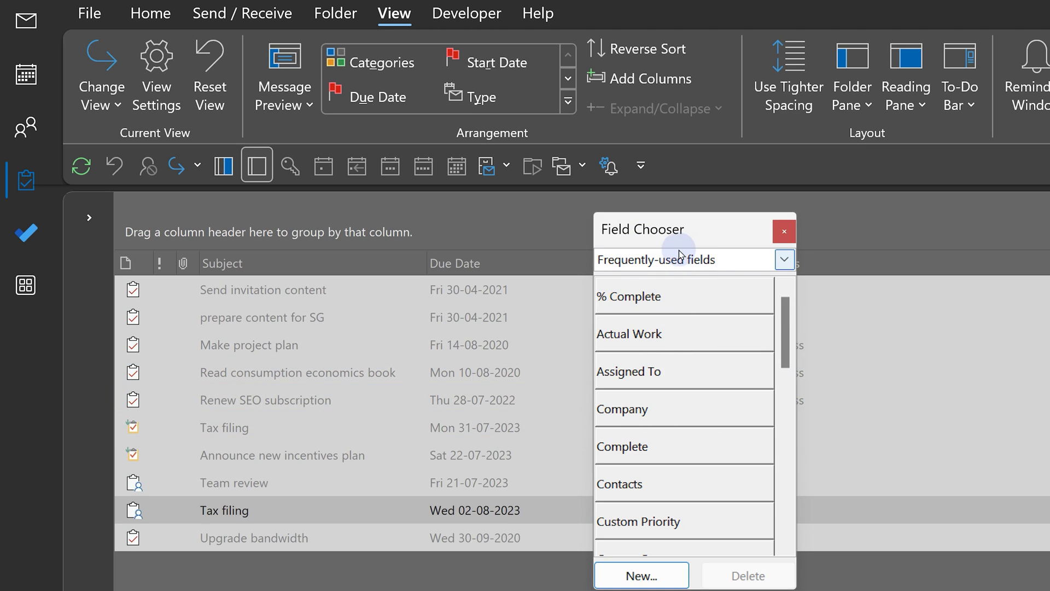
{"action": "left_click", "coordinate": [784, 261]}
{"action": "scroll", "coordinate": [736, 317], "scroll_direction": "down", "scroll_amount": 2}
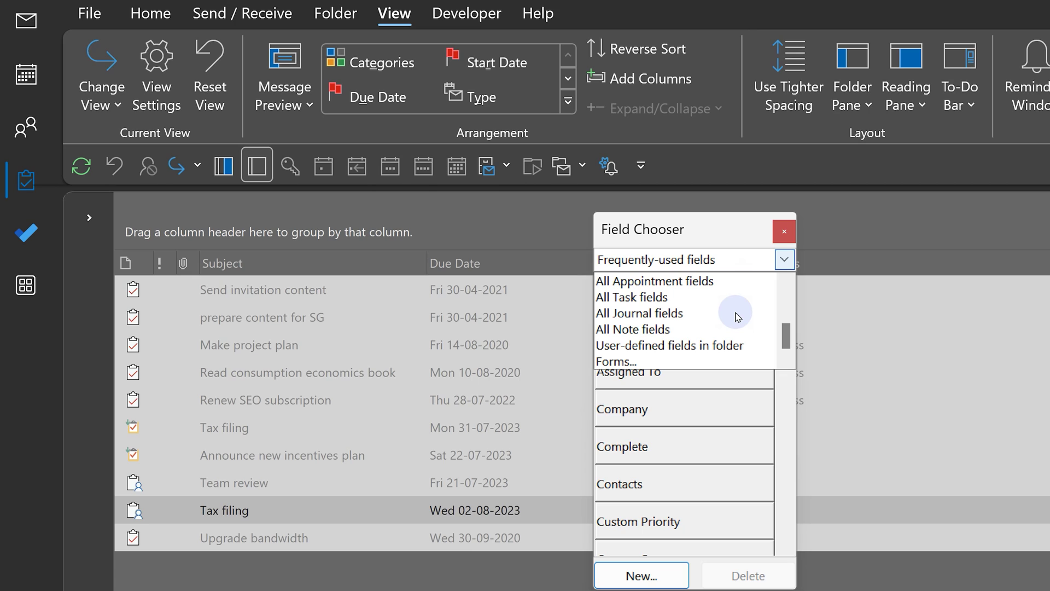
{"action": "left_click", "coordinate": [701, 298]}
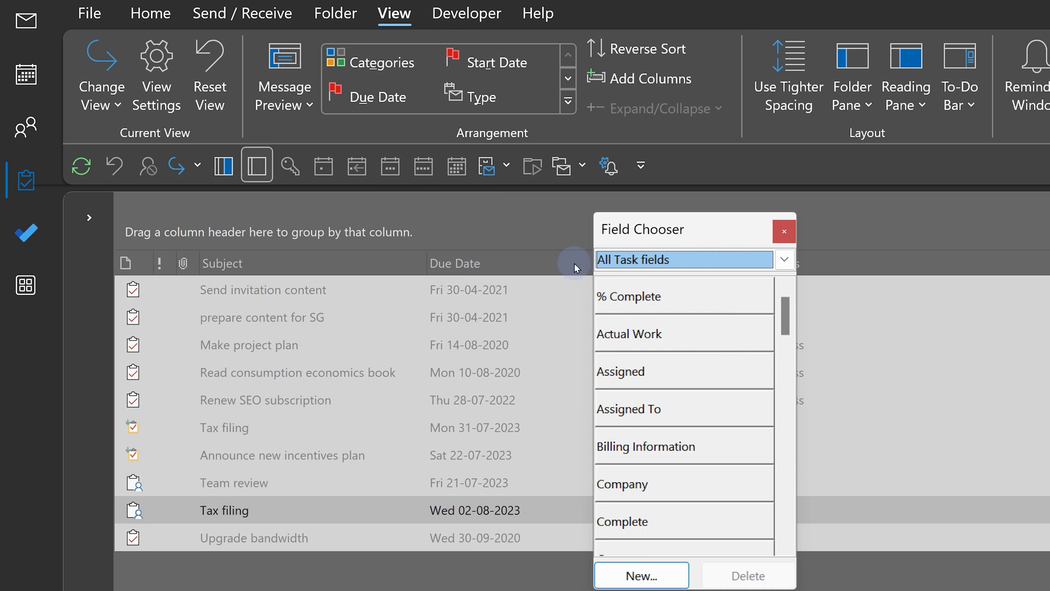
{"action": "scroll", "coordinate": [717, 437], "scroll_direction": "down", "scroll_amount": 4}
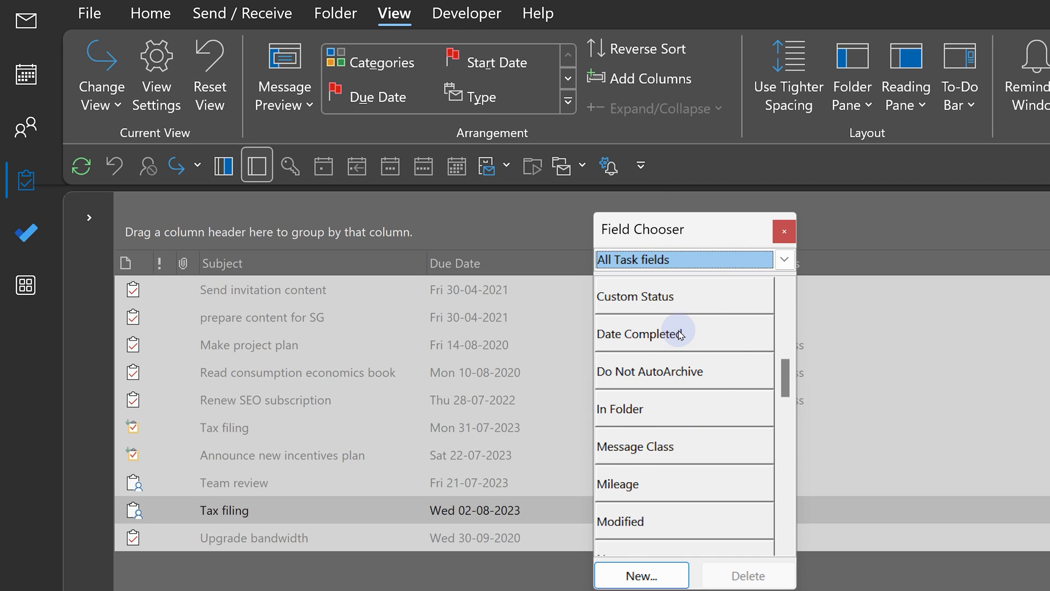
{"action": "left_click_drag", "start_coordinate": [680, 333], "coordinate": [571, 263]}
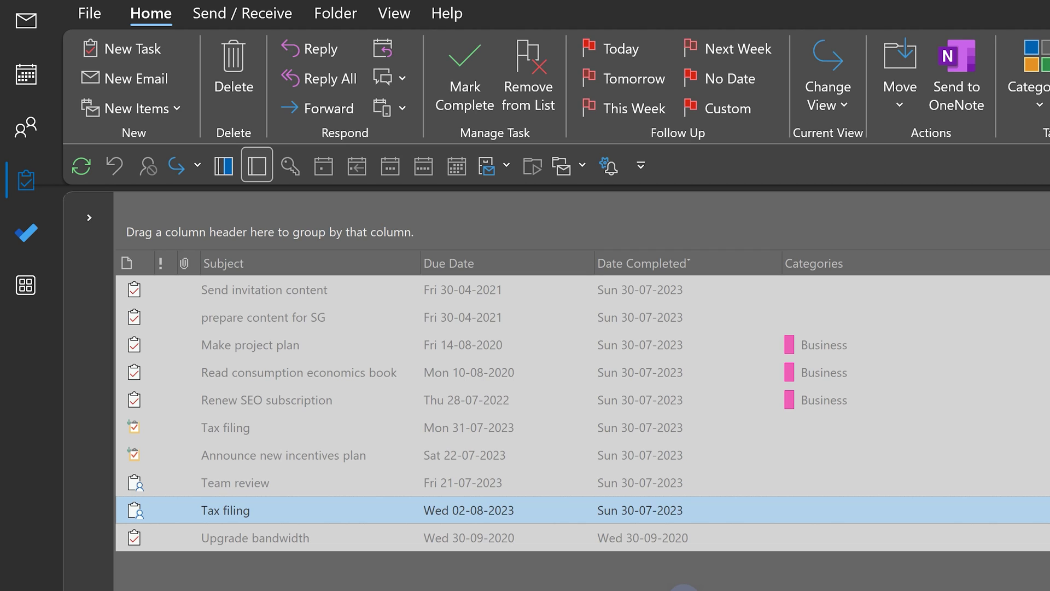
Step: Start a new Field Chooser column named 'Diff' with type Formula
{"action": "right_click", "coordinate": [717, 263]}
{"action": "left_click", "coordinate": [801, 350]}
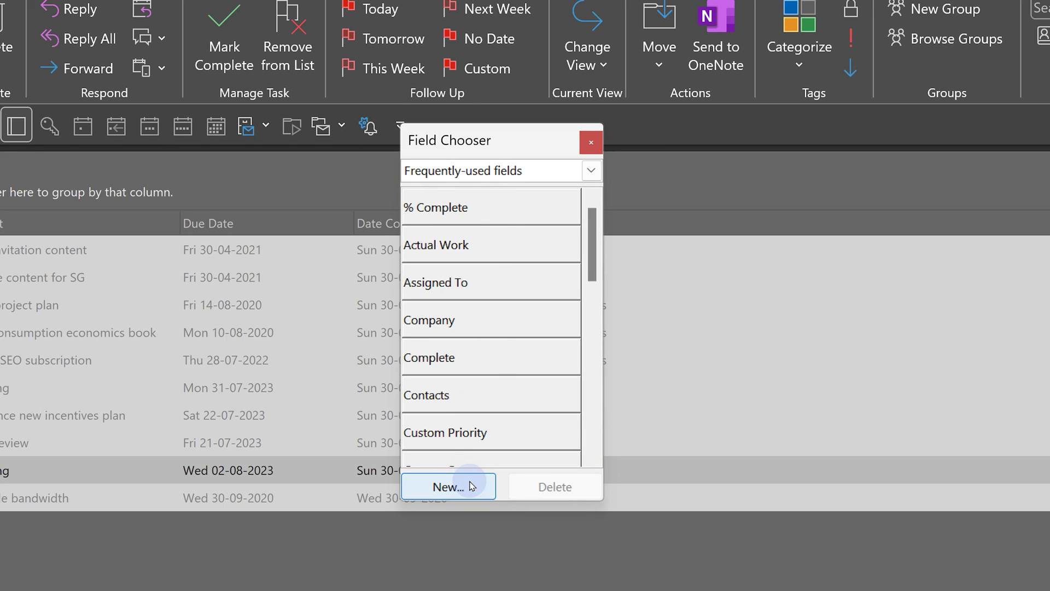
{"action": "left_click", "coordinate": [471, 486]}
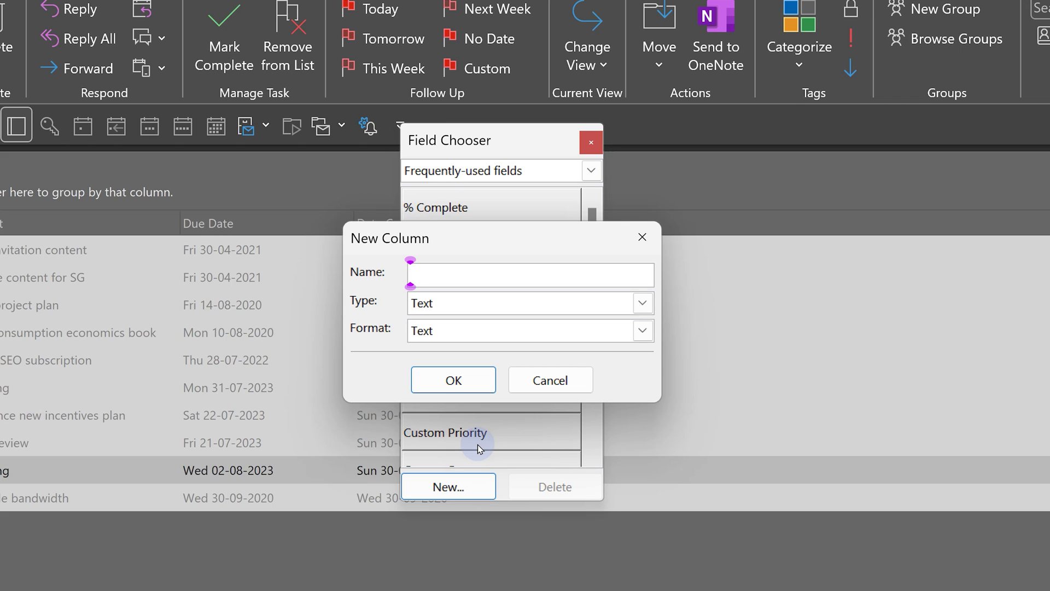
{"action": "type", "text": "Diff"}
{"action": "left_click", "coordinate": [500, 303]}
{"action": "scroll", "coordinate": [499, 344], "scroll_direction": "down", "scroll_amount": 2}
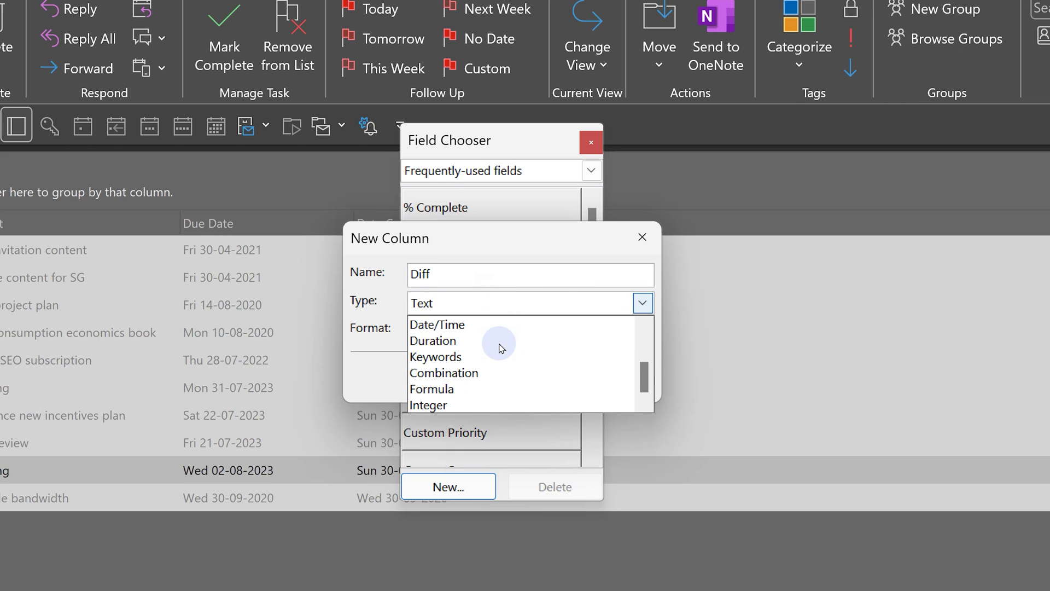
{"action": "left_click", "coordinate": [458, 389]}
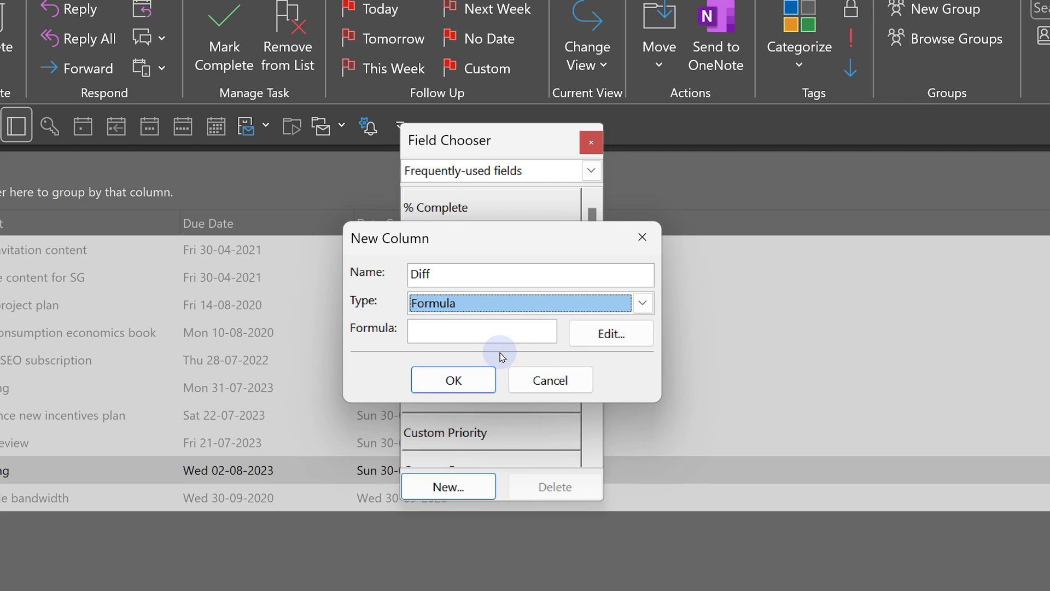
Step: Build the Diff formula [Date Completed] -[Due Date] using fields from All Task fields
{"action": "left_click", "coordinate": [617, 330]}
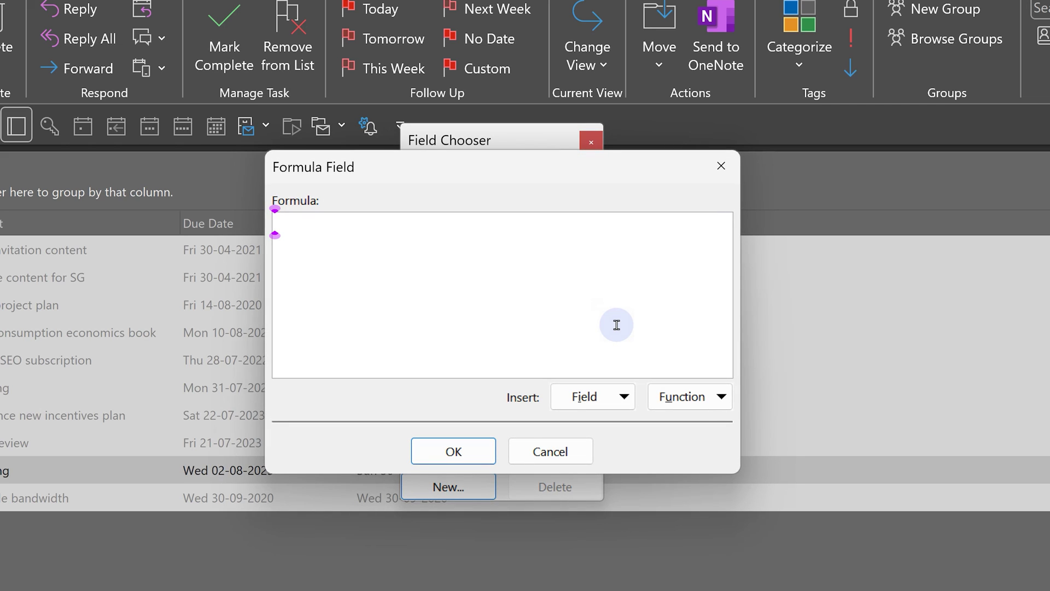
{"action": "left_click", "coordinate": [591, 397]}
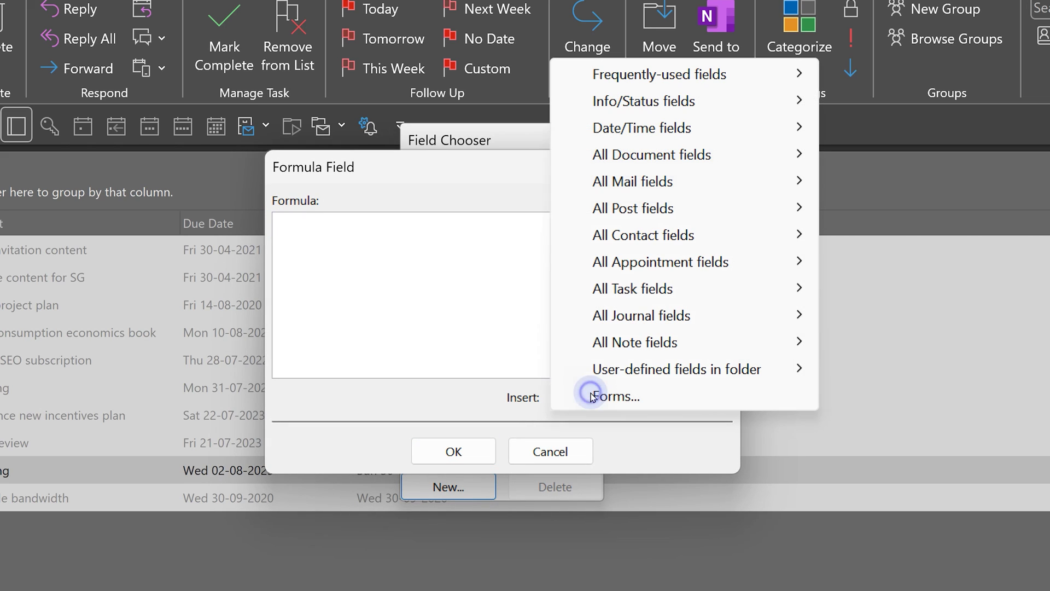
{"action": "left_click", "coordinate": [677, 296]}
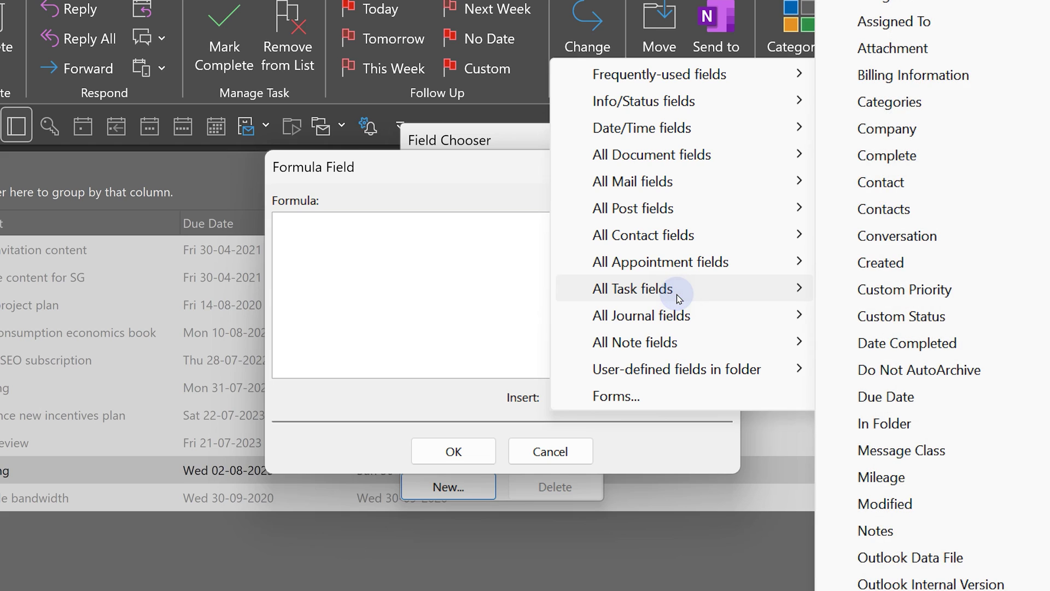
{"action": "left_click", "coordinate": [897, 342]}
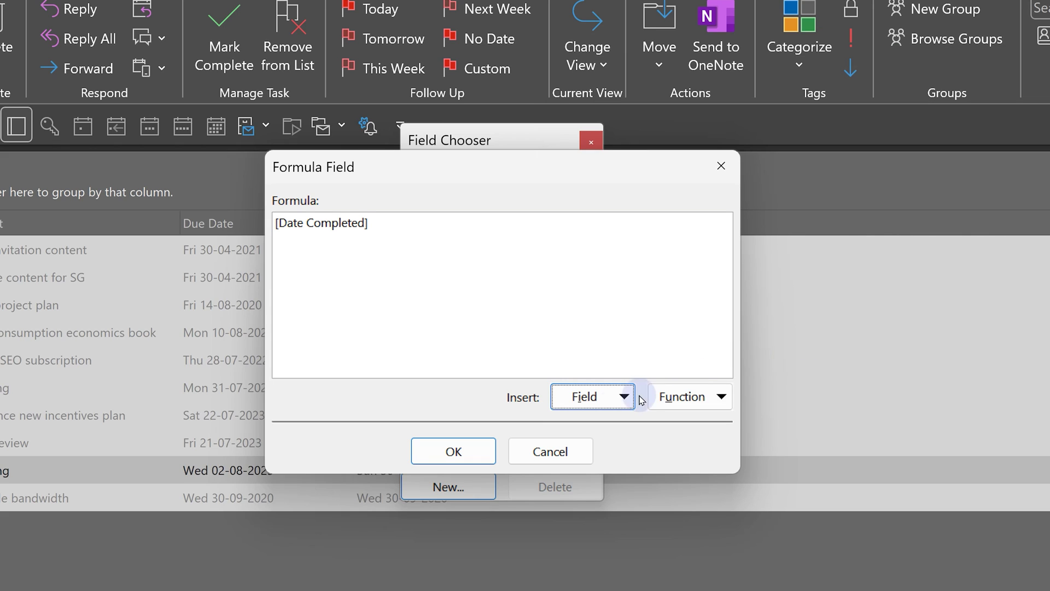
{"action": "left_click", "coordinate": [435, 250]}
{"action": "type", "text": "-"}
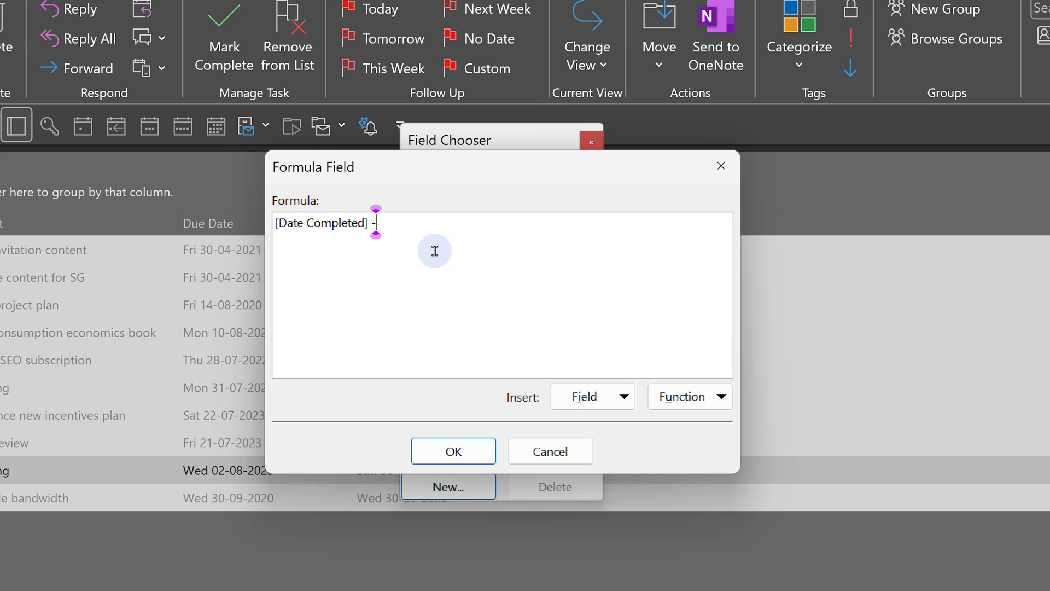
{"action": "left_click", "coordinate": [607, 389]}
{"action": "mouse_move", "coordinate": [637, 286]}
{"action": "left_click", "coordinate": [927, 396]}
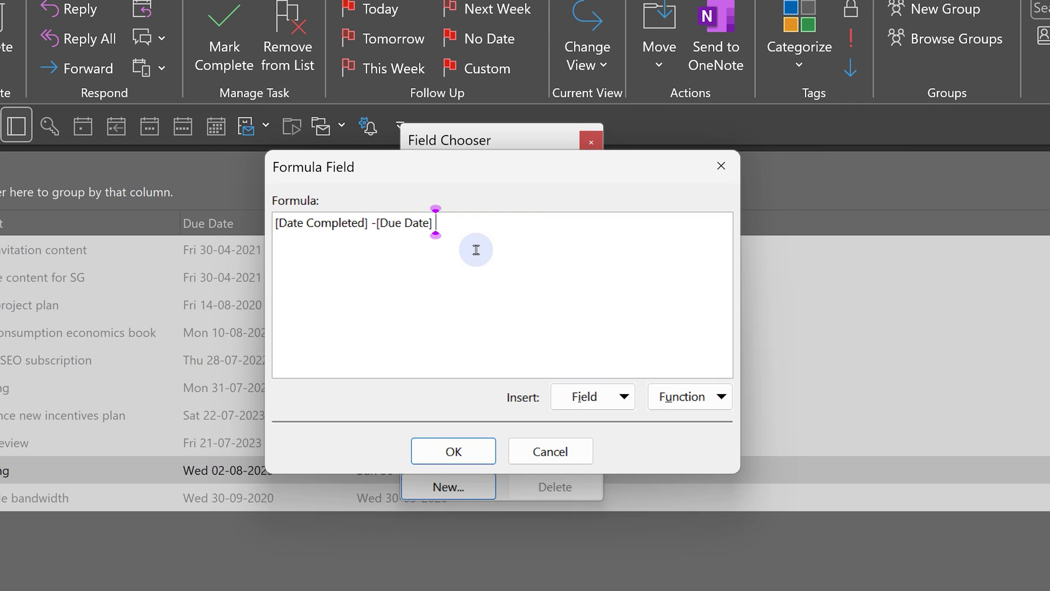
{"action": "left_click", "coordinate": [686, 396]}
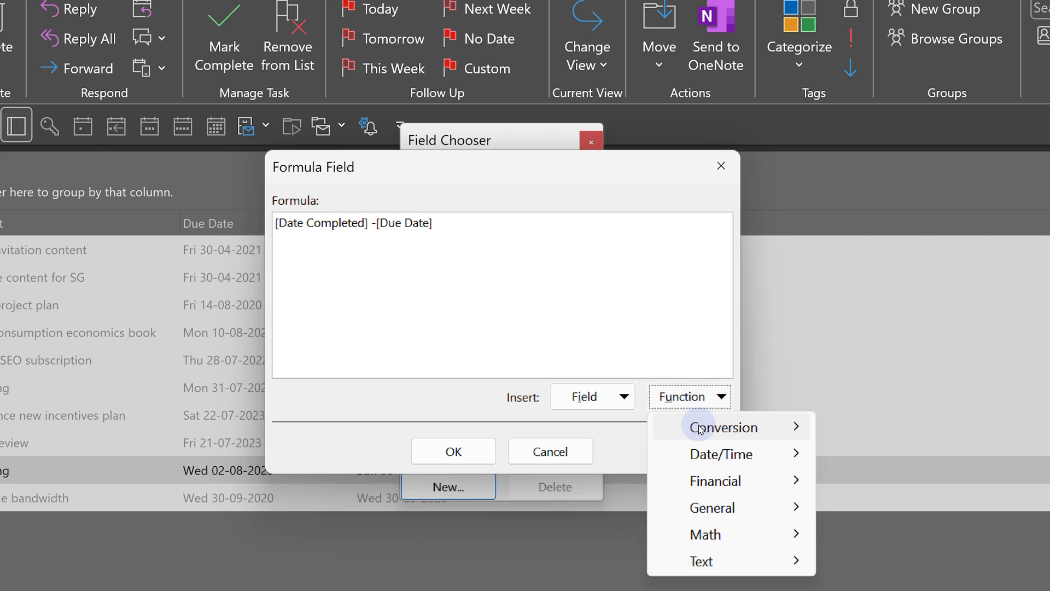
{"action": "mouse_move", "coordinate": [700, 428]}
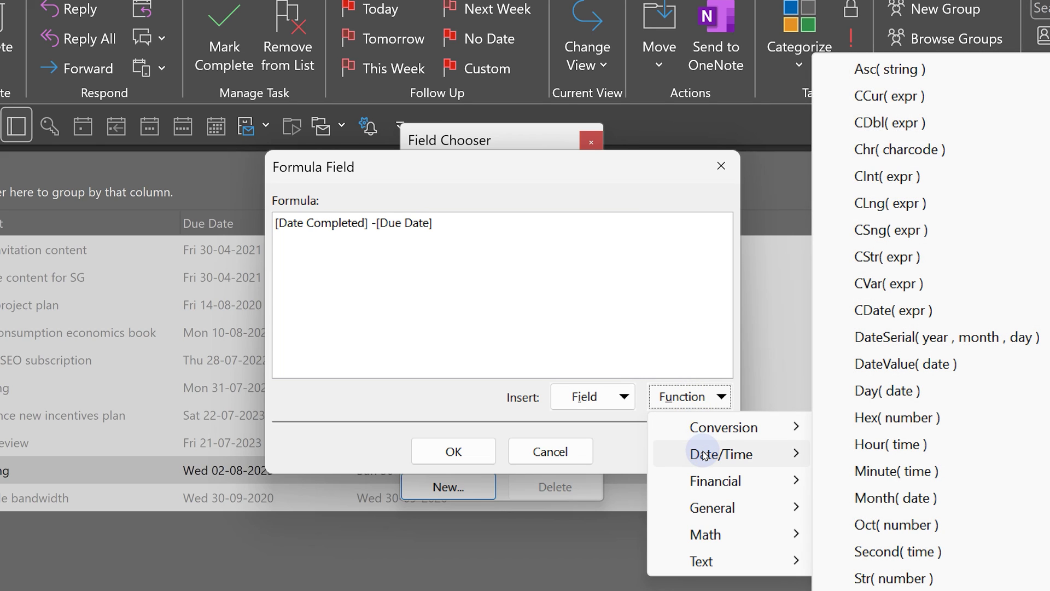
{"action": "mouse_move", "coordinate": [704, 455]}
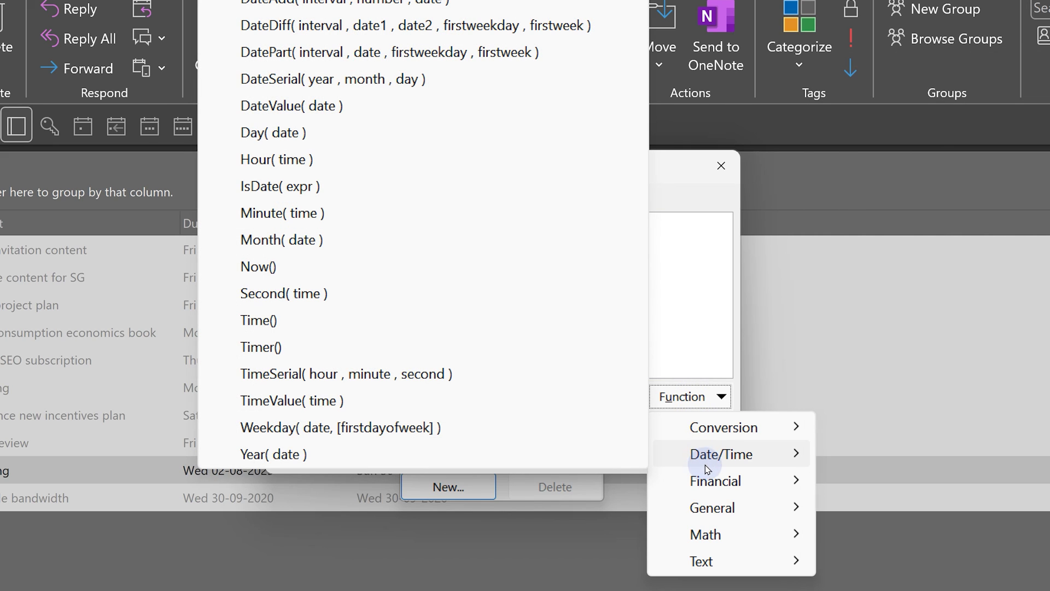
{"action": "mouse_move", "coordinate": [708, 477]}
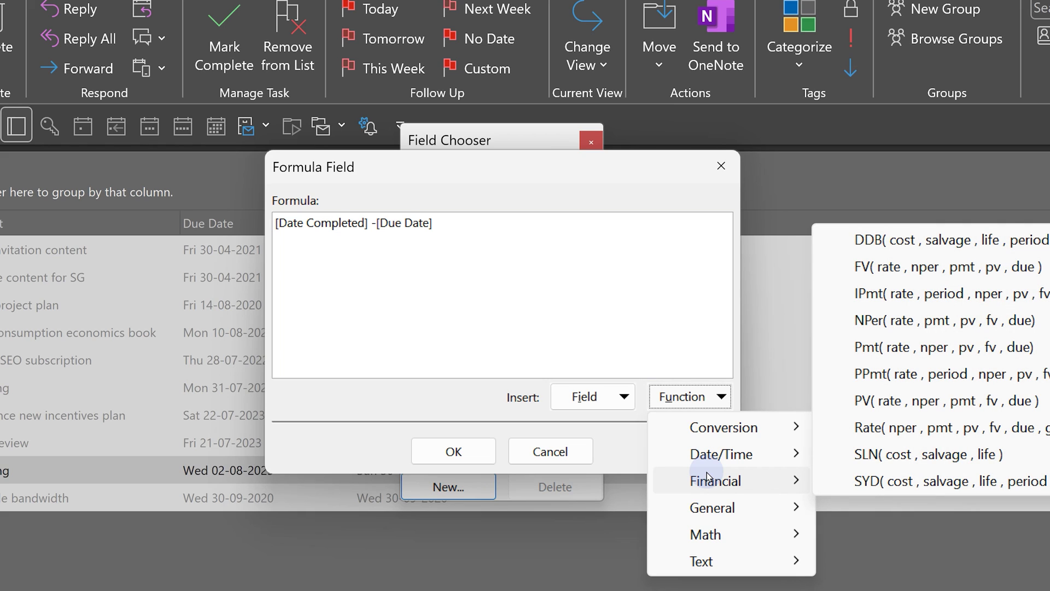
{"action": "mouse_move", "coordinate": [709, 505]}
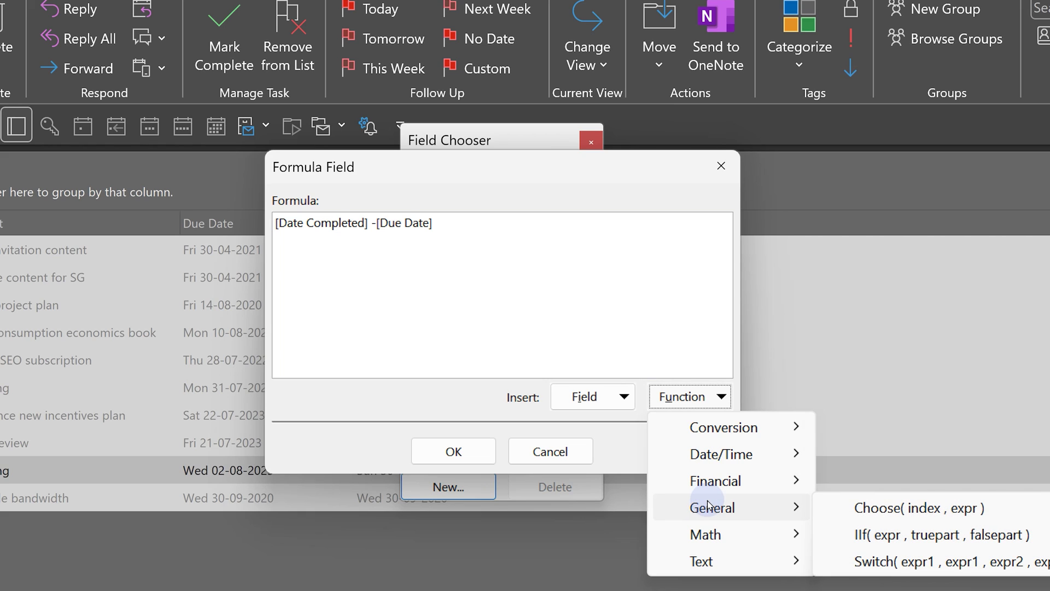
{"action": "mouse_move", "coordinate": [708, 530]}
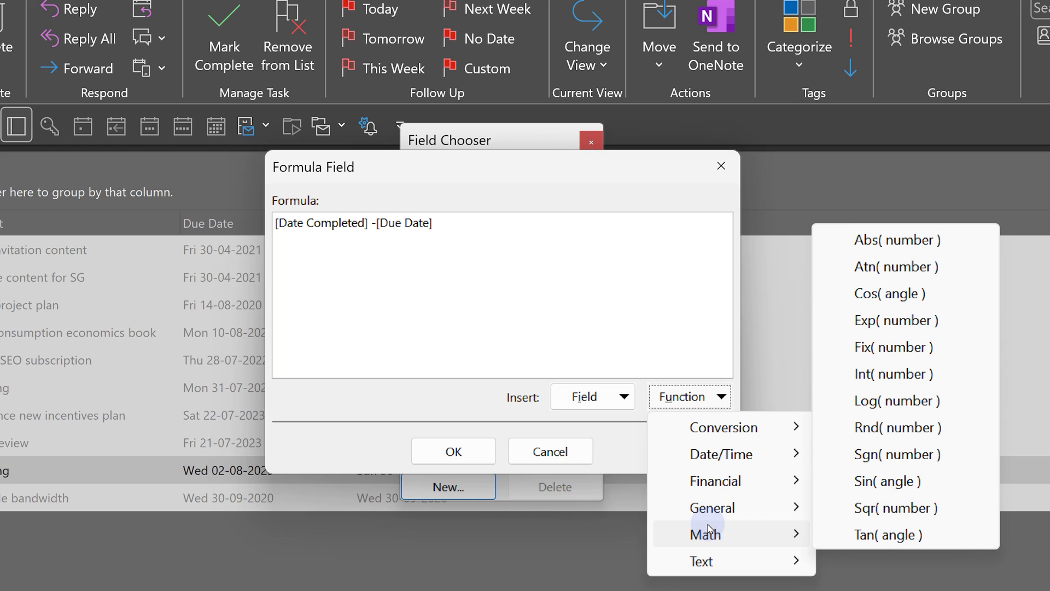
{"action": "mouse_move", "coordinate": [723, 562]}
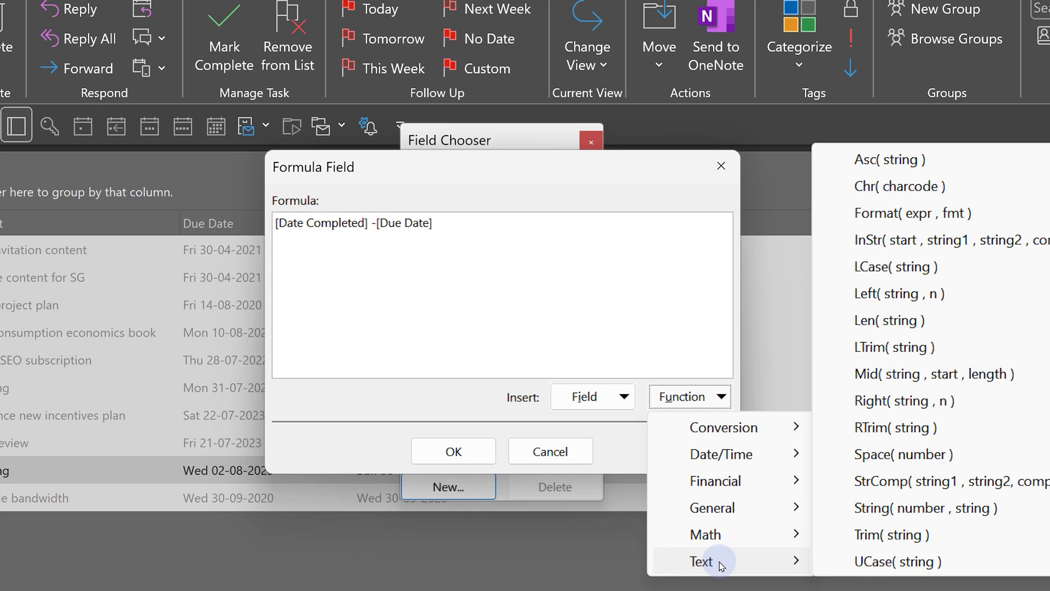
Step: Confirm the Diff formula field and drag it into the header after Date Completed
{"action": "left_click", "coordinate": [541, 399]}
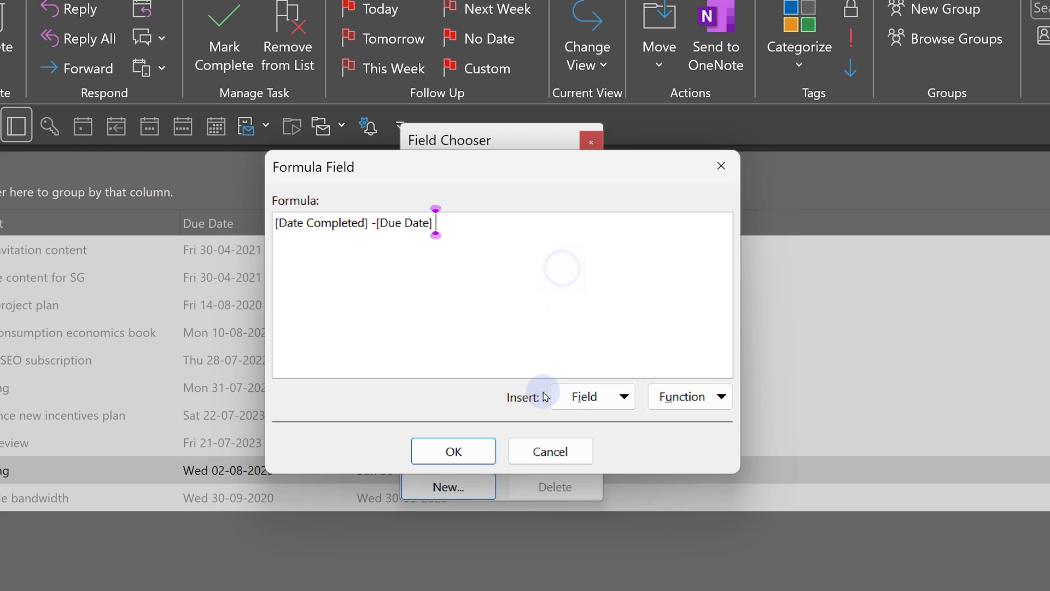
{"action": "left_click", "coordinate": [452, 447]}
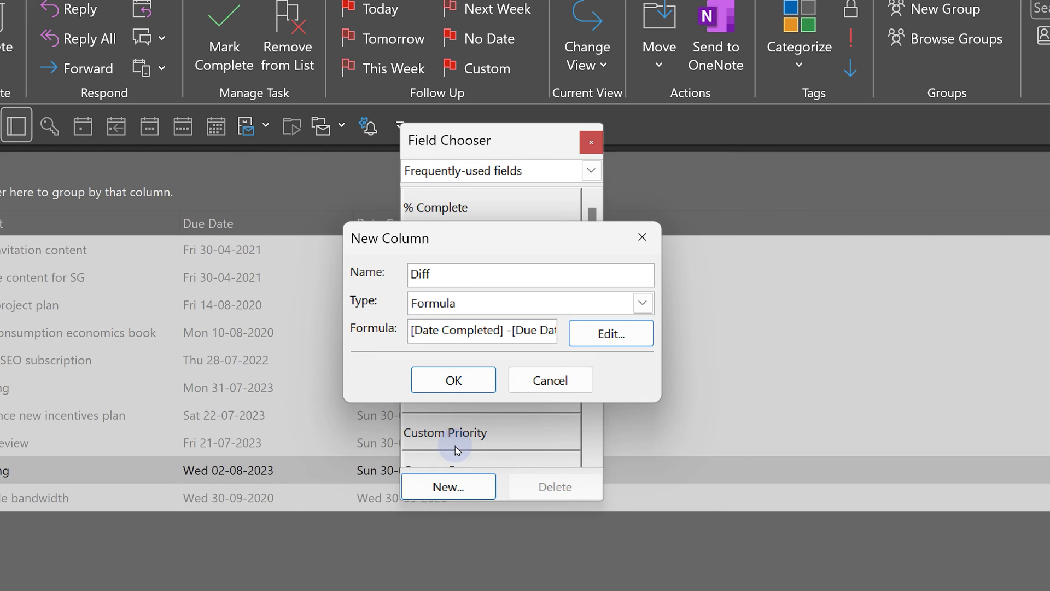
{"action": "left_click", "coordinate": [419, 377]}
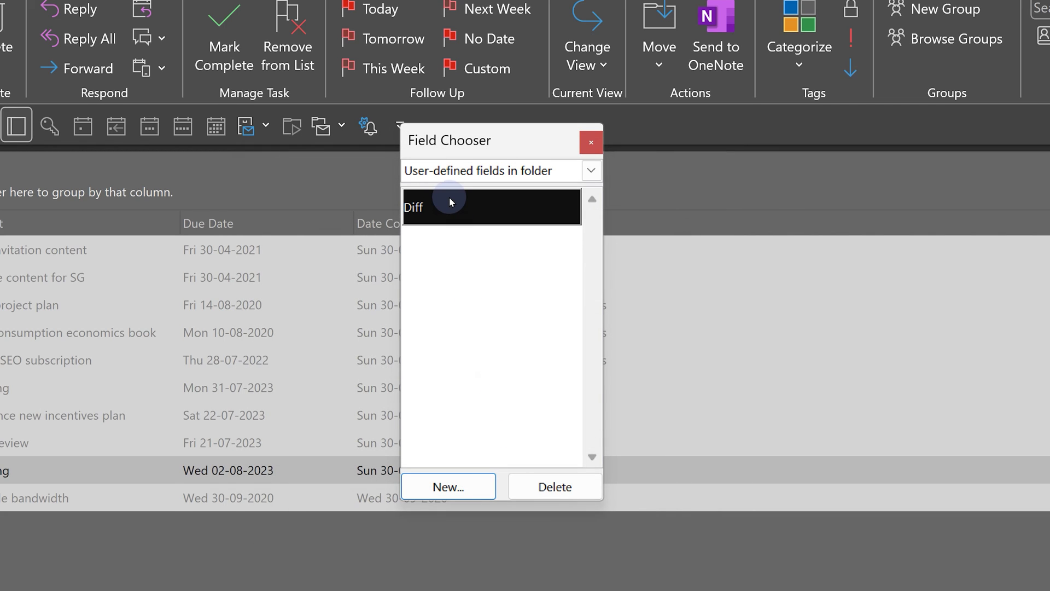
{"action": "left_click_drag", "start_coordinate": [449, 201], "coordinate": [633, 218]}
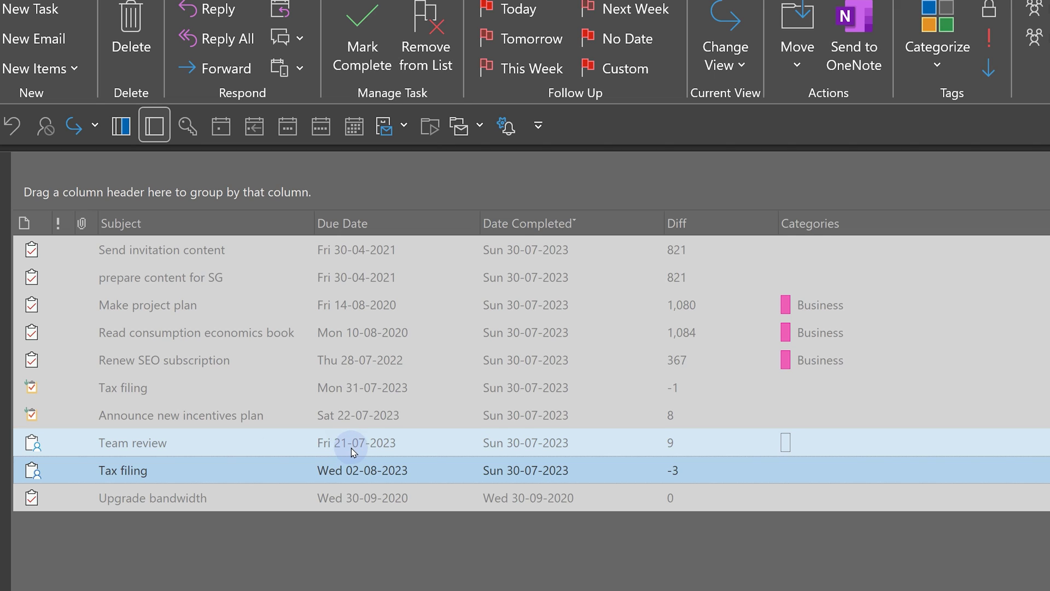
Step: From Field Chooser's All Task fields, drag Owner into the header between Subject and Due Date
{"action": "right_click", "coordinate": [606, 221]}
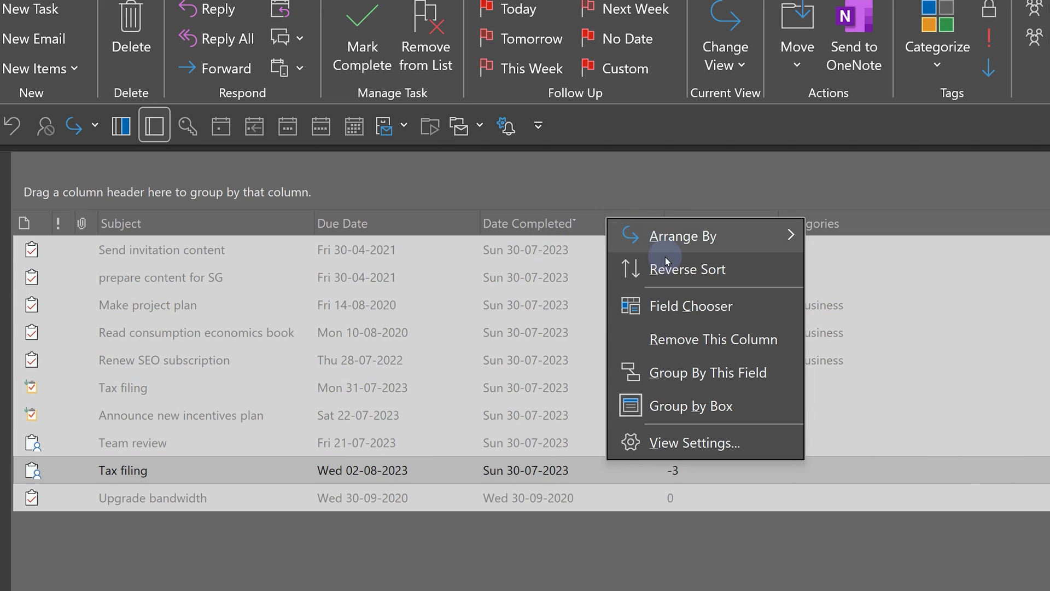
{"action": "left_click", "coordinate": [690, 305]}
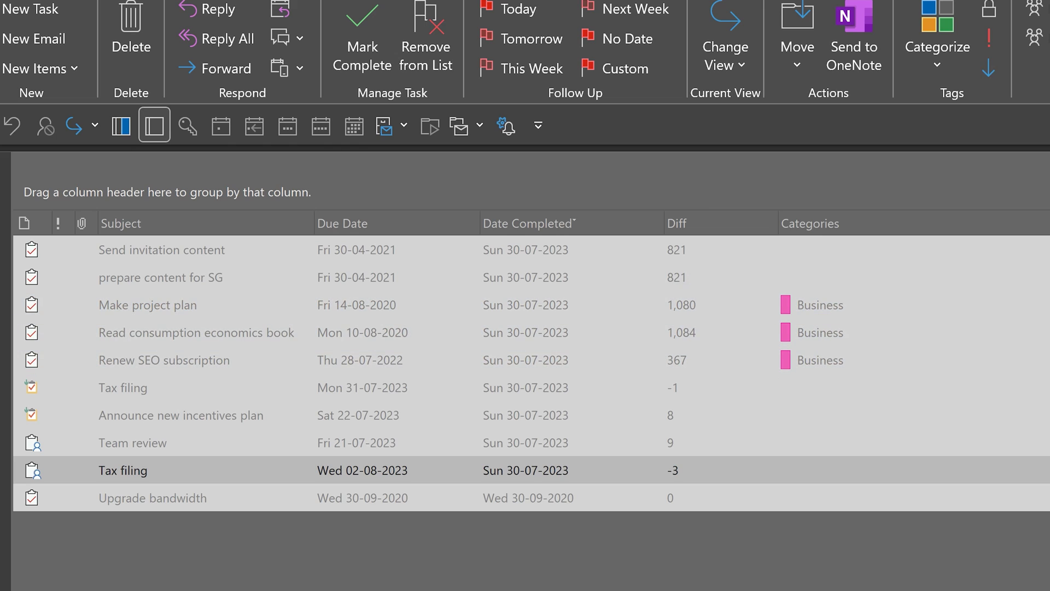
{"action": "left_click", "coordinate": [738, 233]}
{"action": "left_click", "coordinate": [809, 335]}
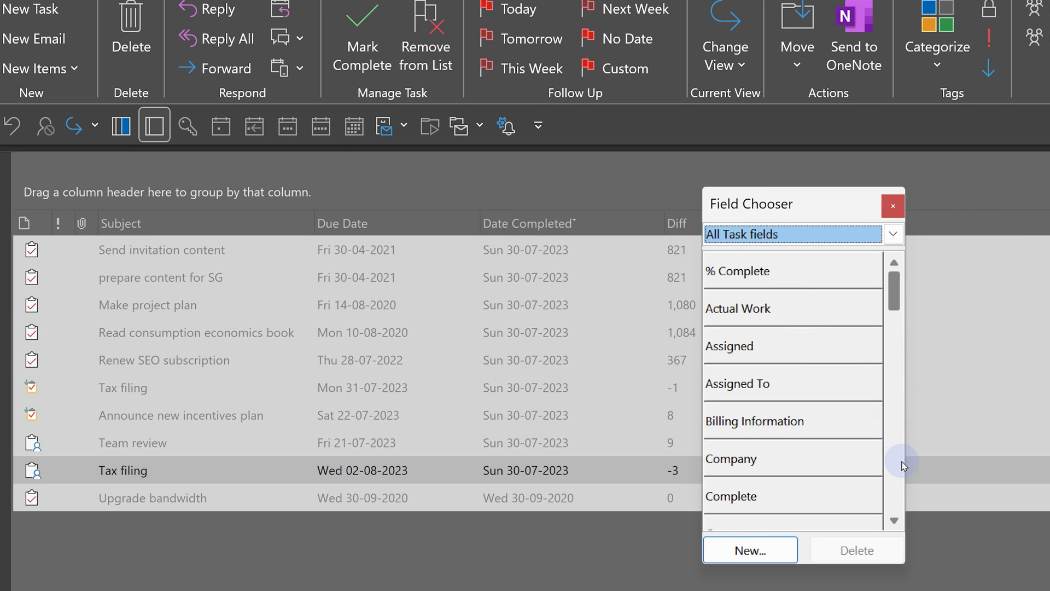
{"action": "scroll", "coordinate": [900, 457], "scroll_direction": "down", "scroll_amount": 10}
{"action": "left_click", "coordinate": [765, 310]}
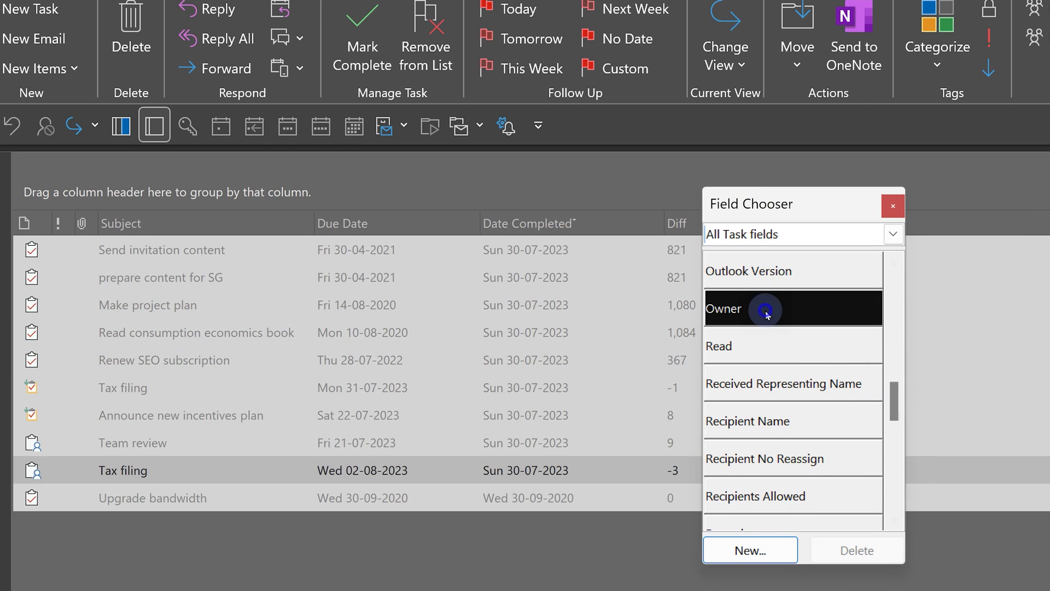
{"action": "left_click_drag", "start_coordinate": [765, 310], "coordinate": [314, 223]}
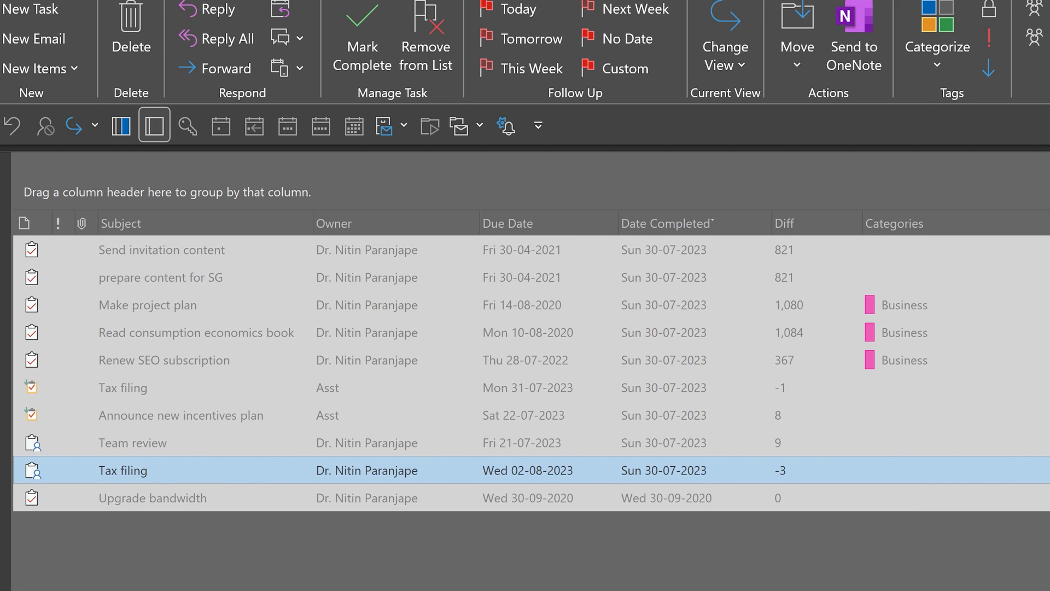